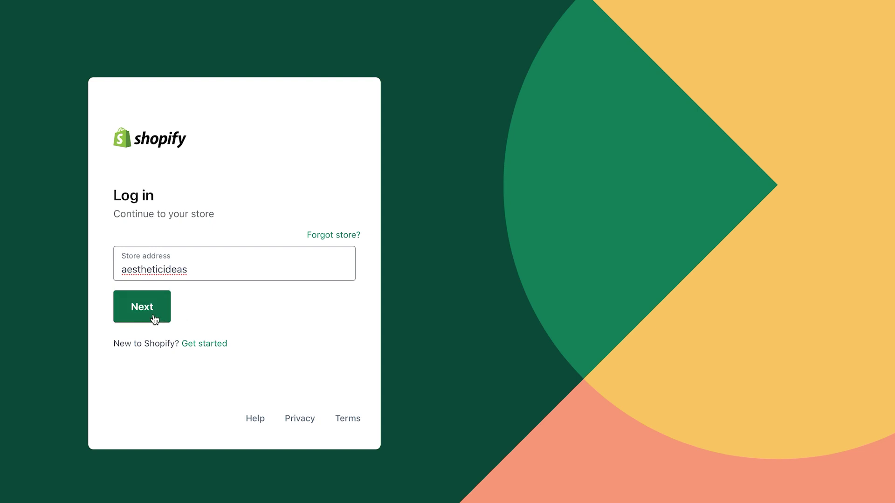
# Log in to the AestheticIdeas store admin with the account email and saved password
pyautogui.click(153, 316)
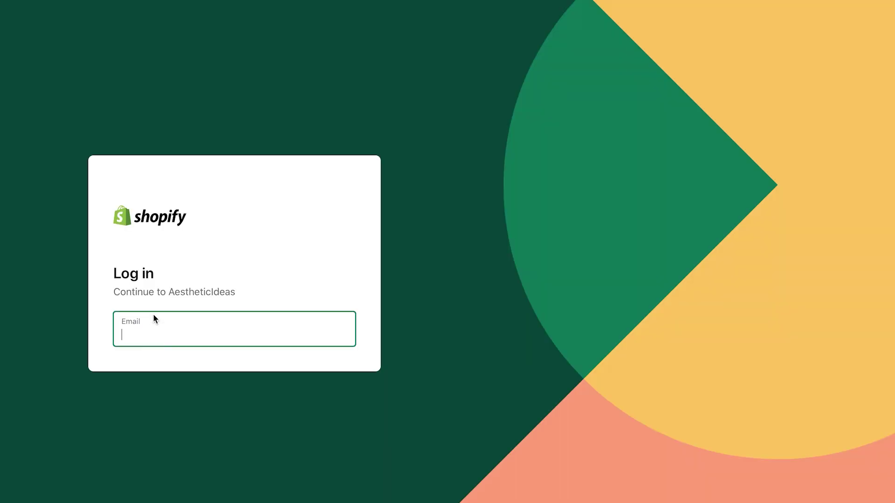
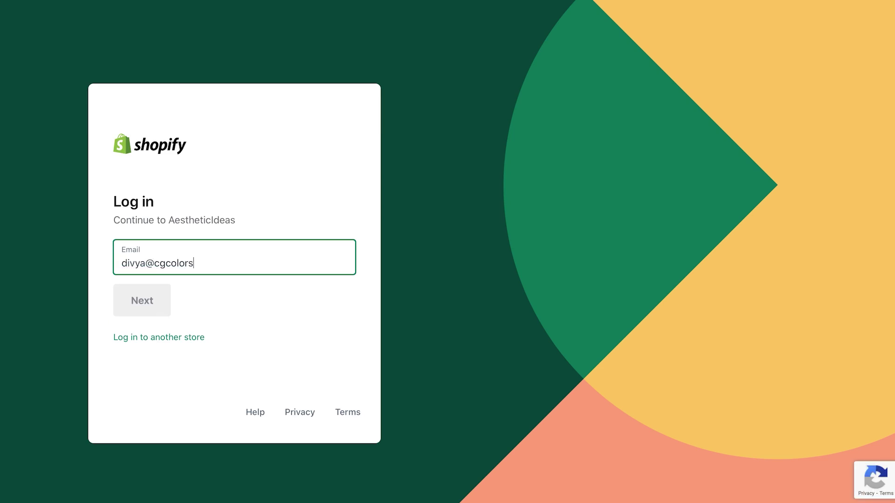
pyautogui.press('Return')
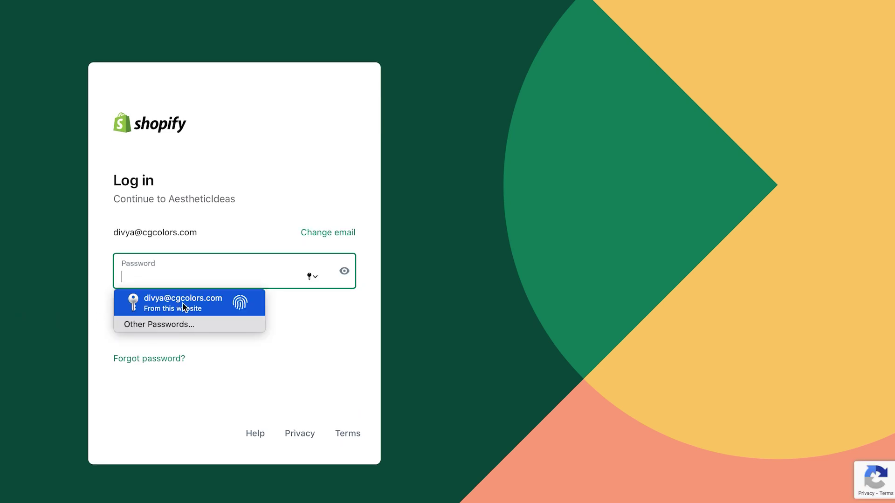
pyautogui.click(151, 310)
pyautogui.click(151, 315)
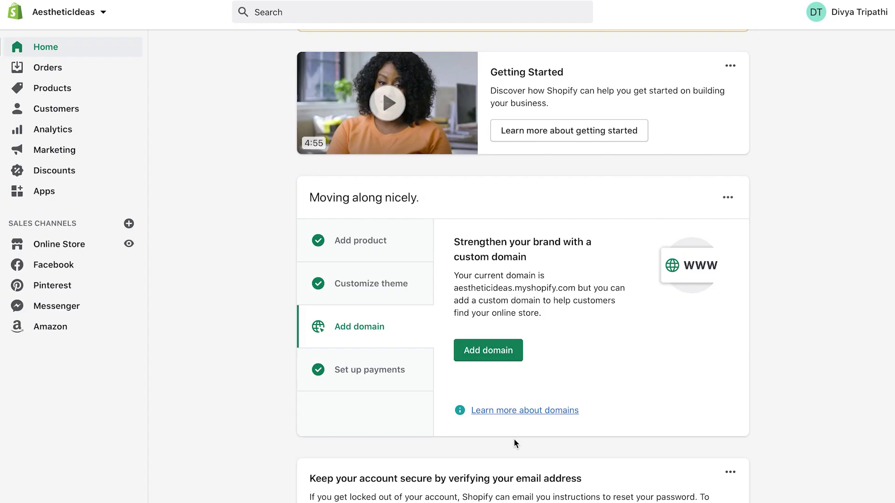
# From the Discounts page, start a new discount of the Discount code type
pyautogui.click(69, 174)
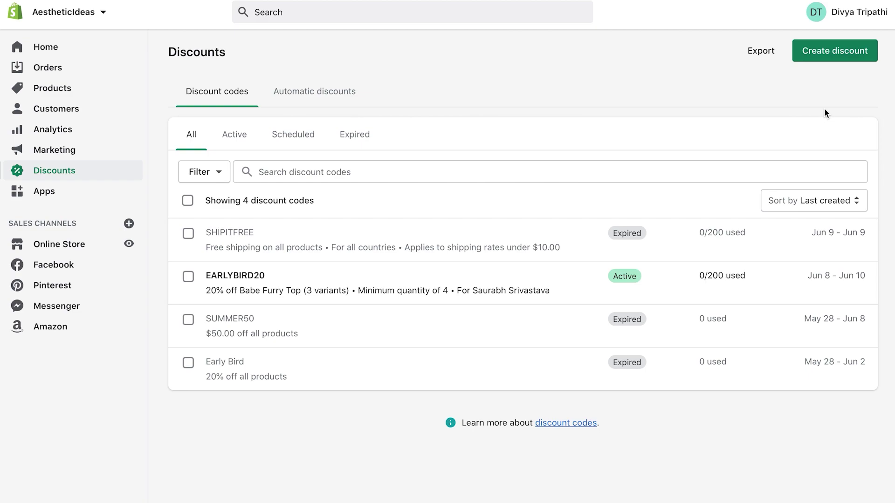
pyautogui.click(834, 54)
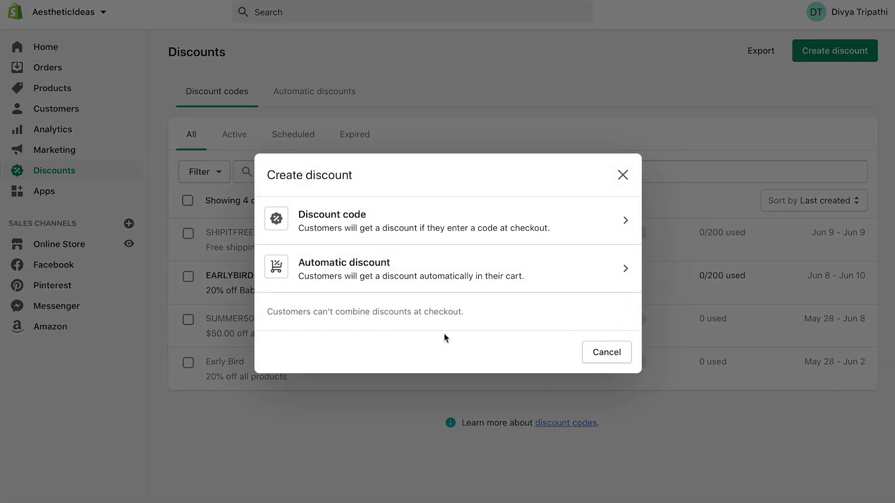
pyautogui.click(466, 225)
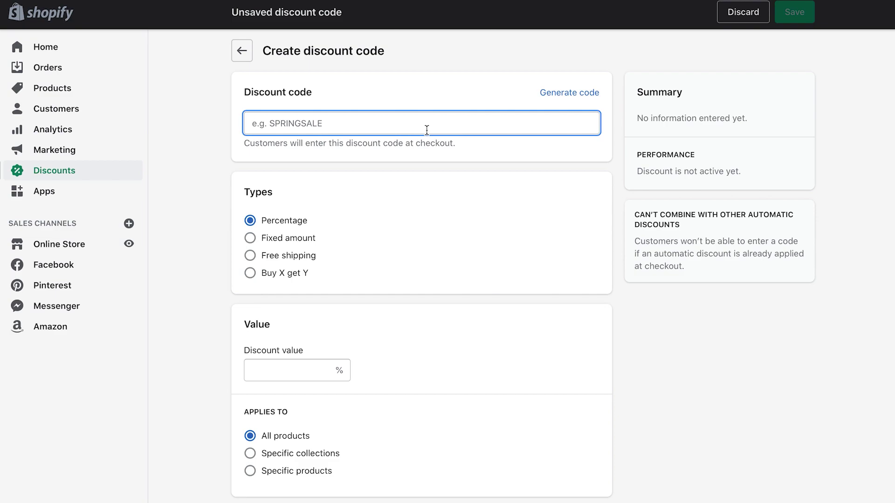
# Enter BUYONEGETONEFREE as the discount code
pyautogui.write('BUYONEGETONEFREE')
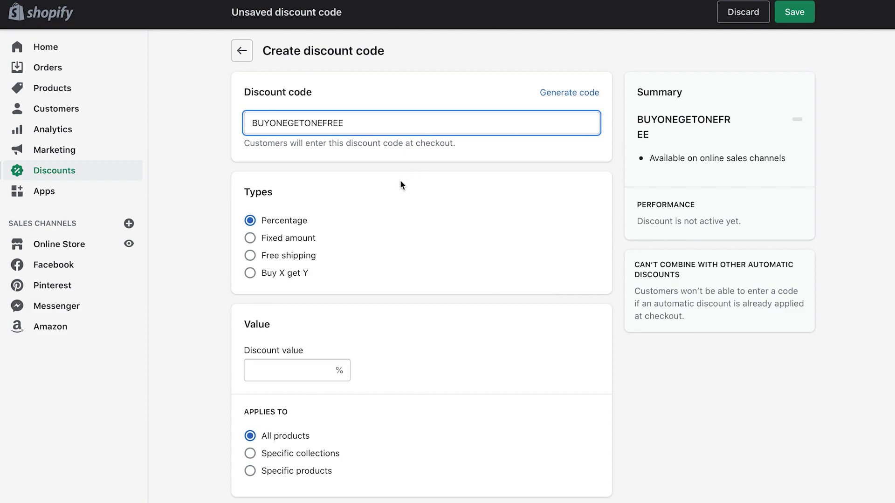
# Switch the discount type to Buy X get Y with a Customer buys quantity of 2
pyautogui.click(251, 274)
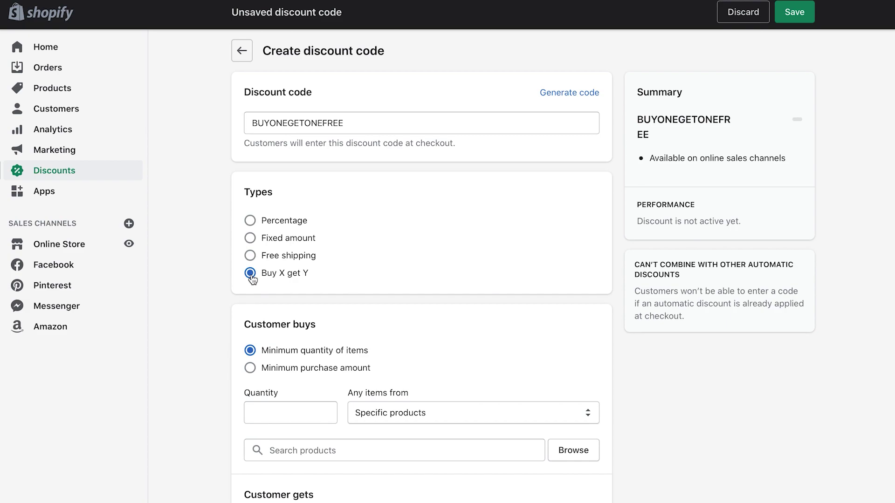
pyautogui.scroll(-2, 359, 280)
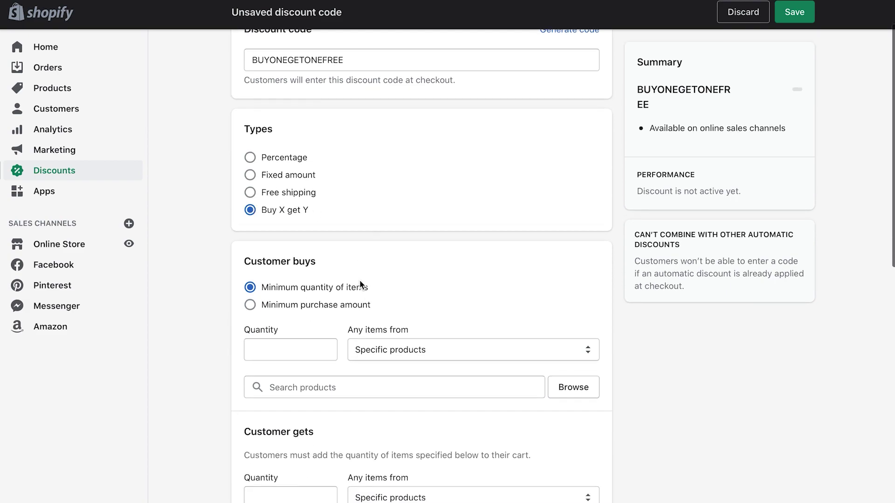
pyautogui.scroll(-2, 359, 279)
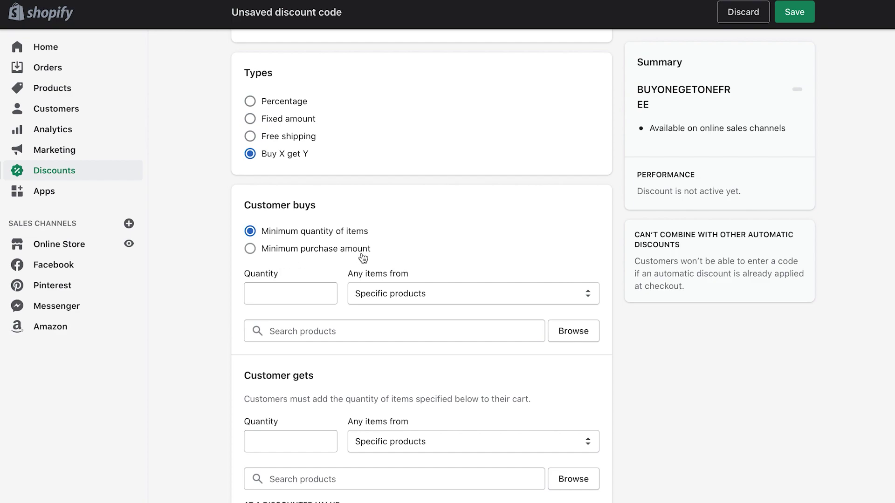
pyautogui.click(278, 295)
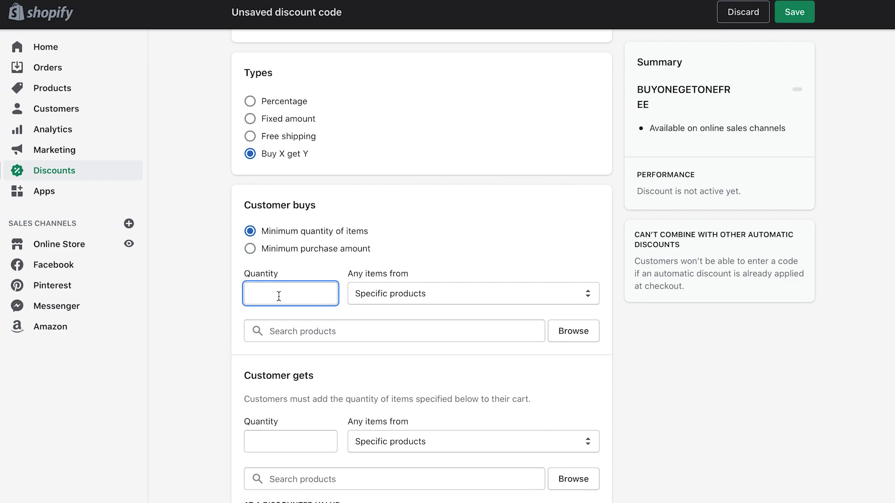
pyautogui.write('2')
# Add the Tops and T-shirts collection as the Customer buys items
pyautogui.click(411, 299)
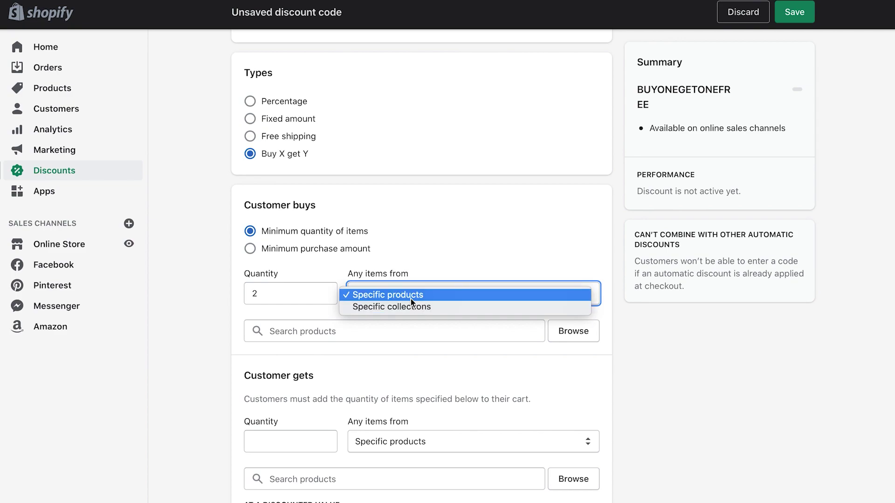
pyautogui.click(412, 307)
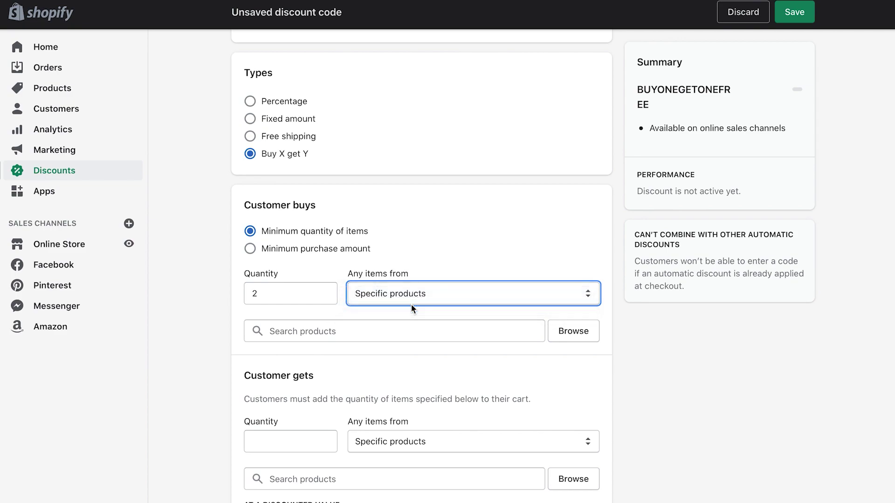
pyautogui.click(376, 332)
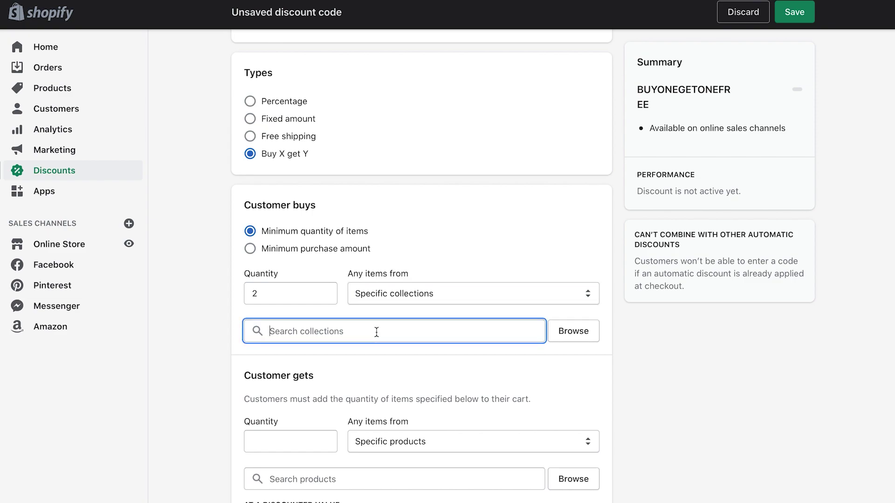
pyautogui.write('tops')
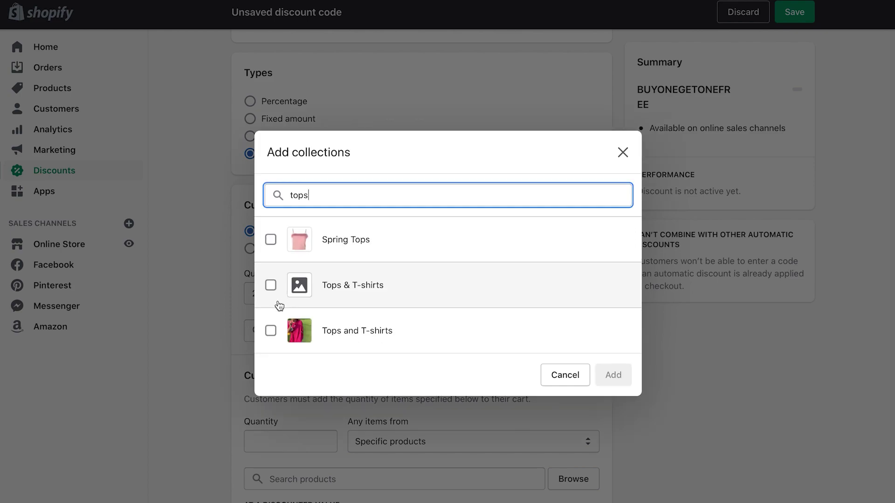
pyautogui.click(271, 331)
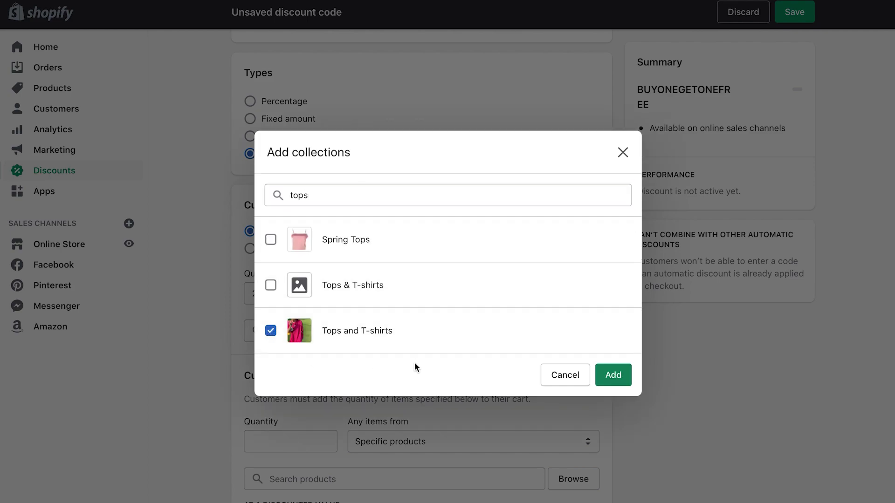
pyautogui.click(611, 379)
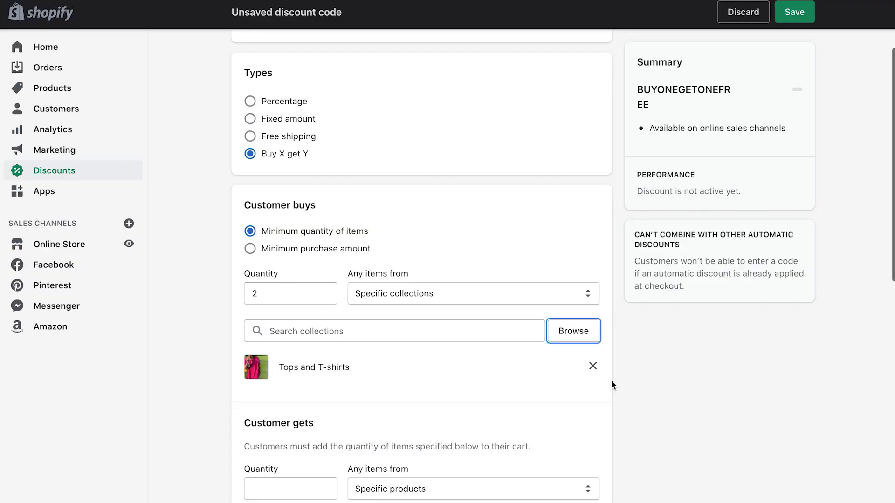
# Switch to Specific products and add French Summer Satin Top with all its variants
pyautogui.click(449, 294)
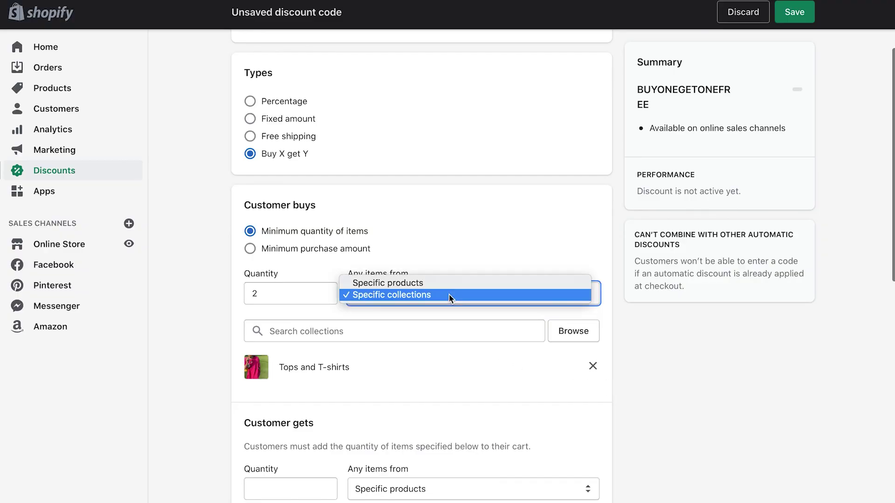
pyautogui.click(445, 285)
pyautogui.click(416, 333)
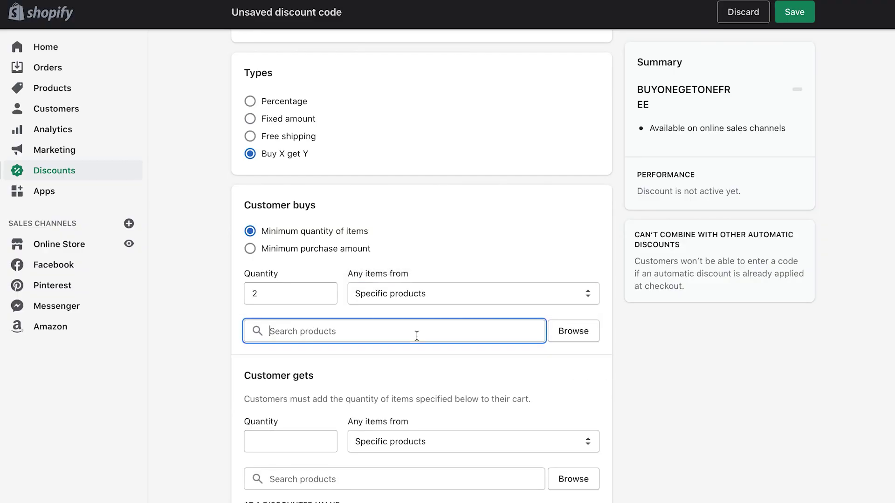
pyautogui.write('french')
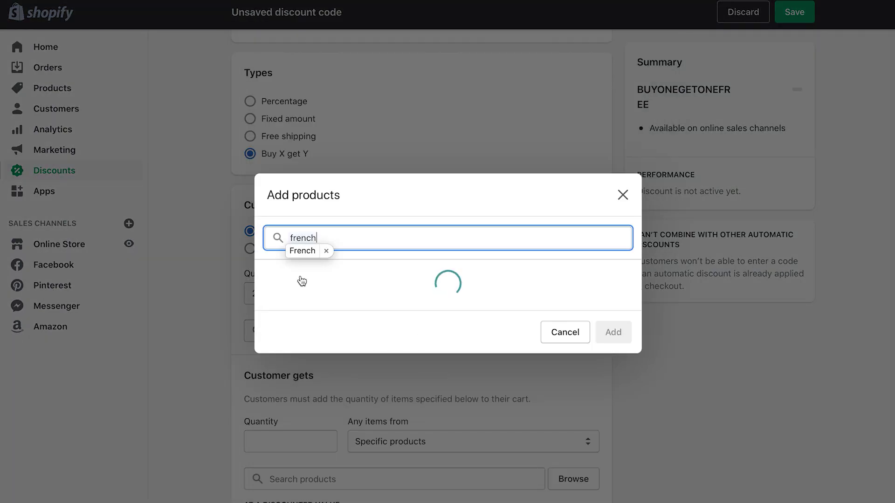
pyautogui.click(275, 238)
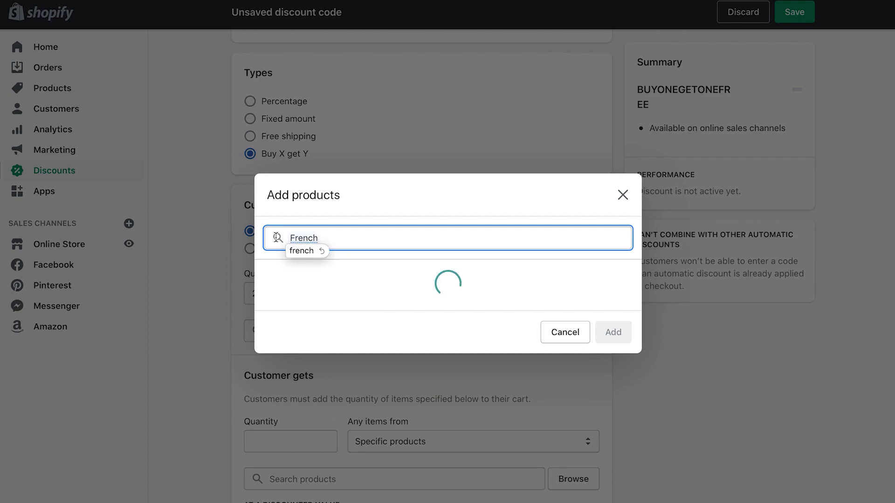
pyautogui.click(271, 236)
pyautogui.click(612, 378)
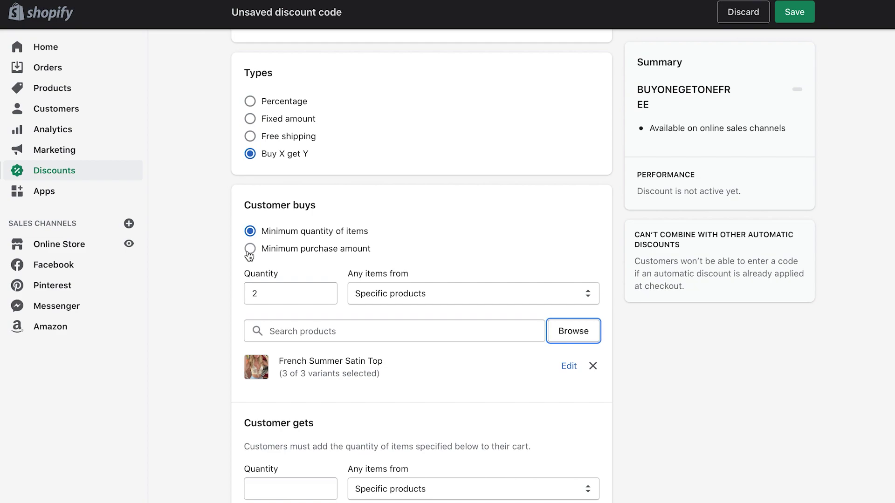
# Require a $20.00 minimum purchase amount, keeping Specific products as the qualifying items
pyautogui.click(249, 249)
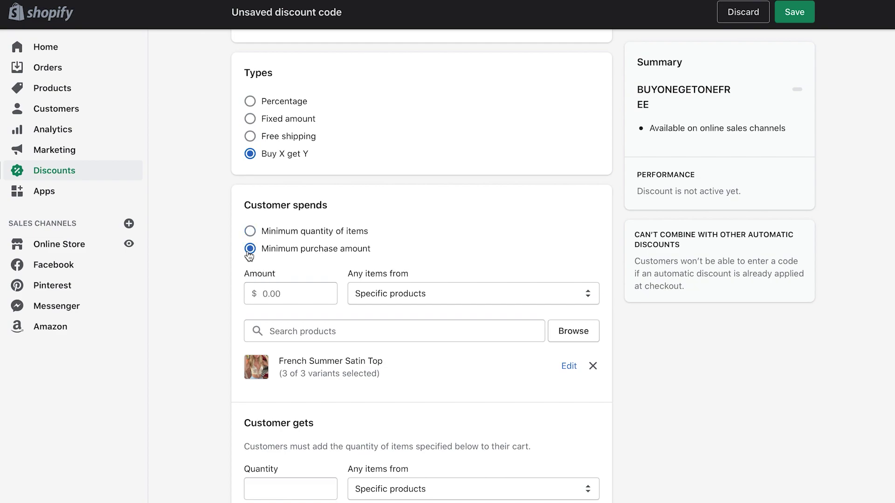
pyautogui.click(285, 294)
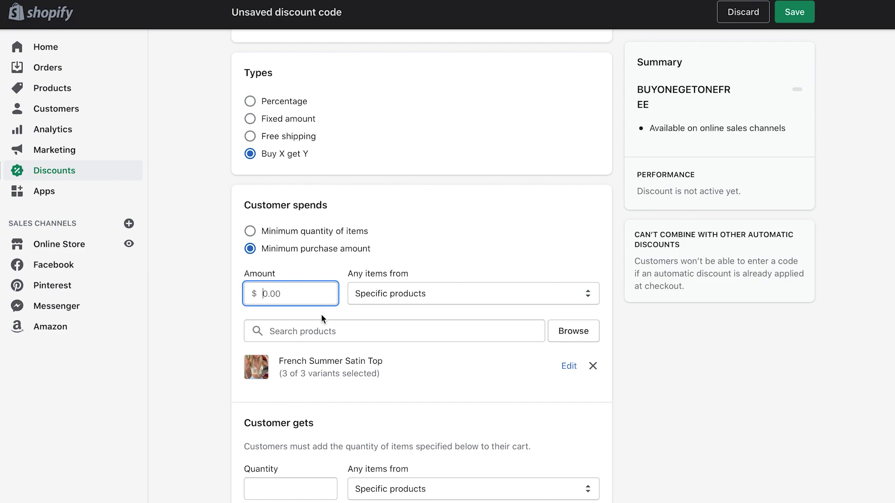
pyautogui.write('20')
pyautogui.click(424, 299)
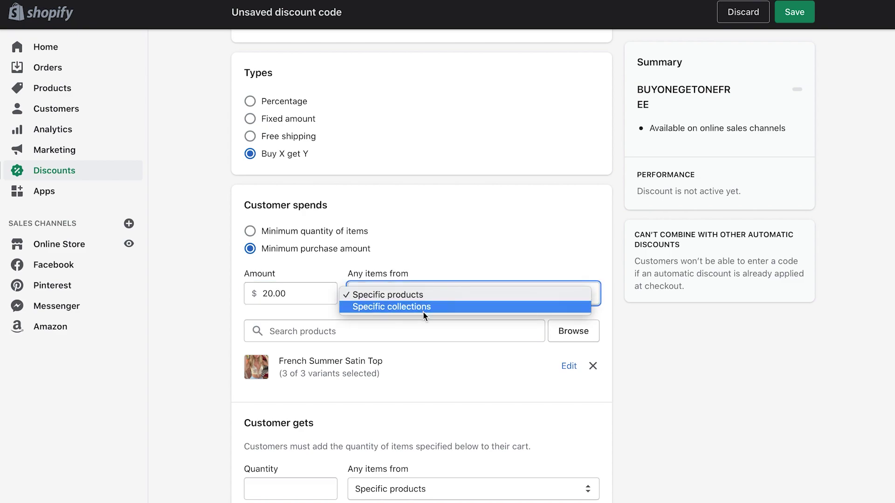
pyautogui.click(425, 319)
pyautogui.click(408, 331)
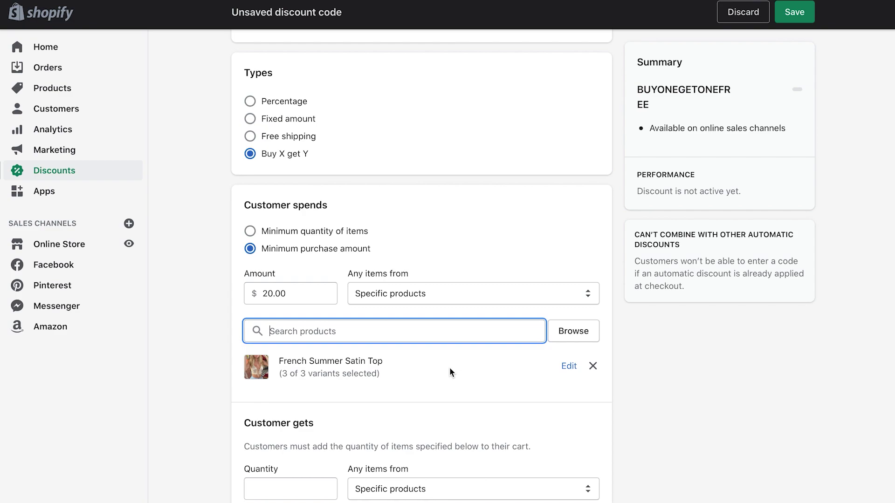
pyautogui.click(475, 291)
pyautogui.click(472, 299)
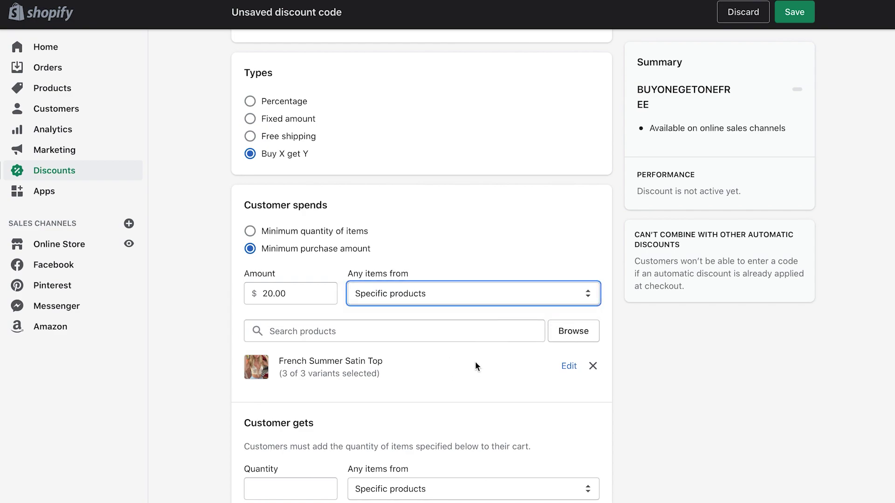
pyautogui.scroll(-1, 475, 367)
pyautogui.scroll(-2, 475, 372)
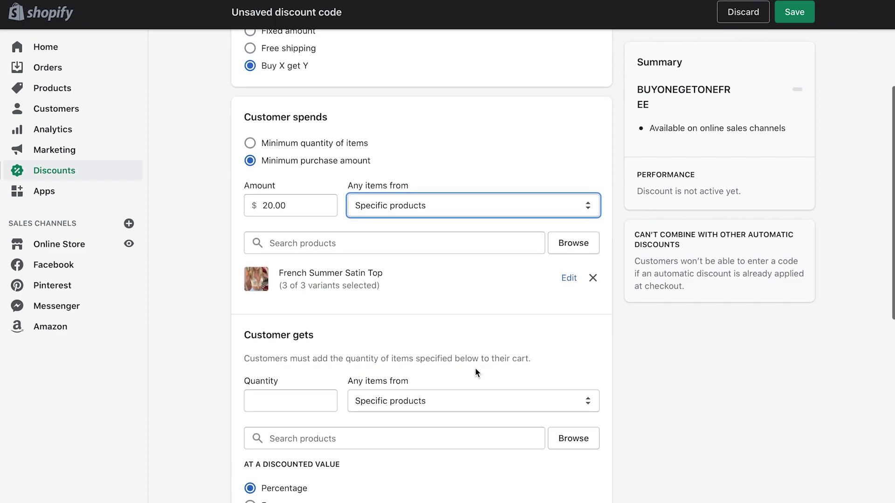
# Set Customer gets to a quantity of 3 drawn from Specific products
pyautogui.click(300, 386)
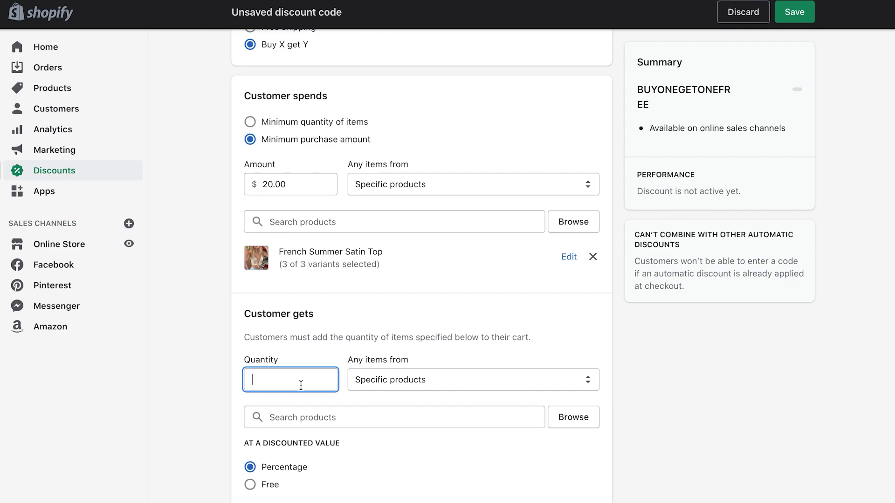
pyautogui.write('3')
pyautogui.click(430, 387)
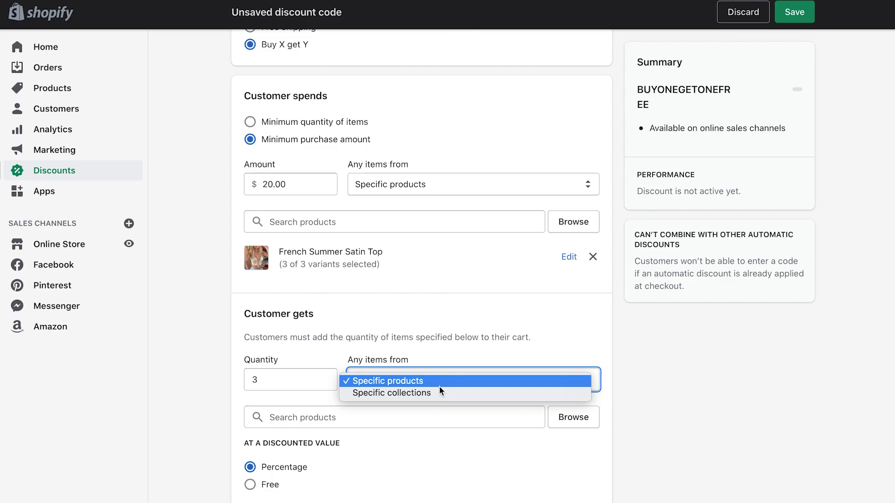
pyautogui.click(439, 386)
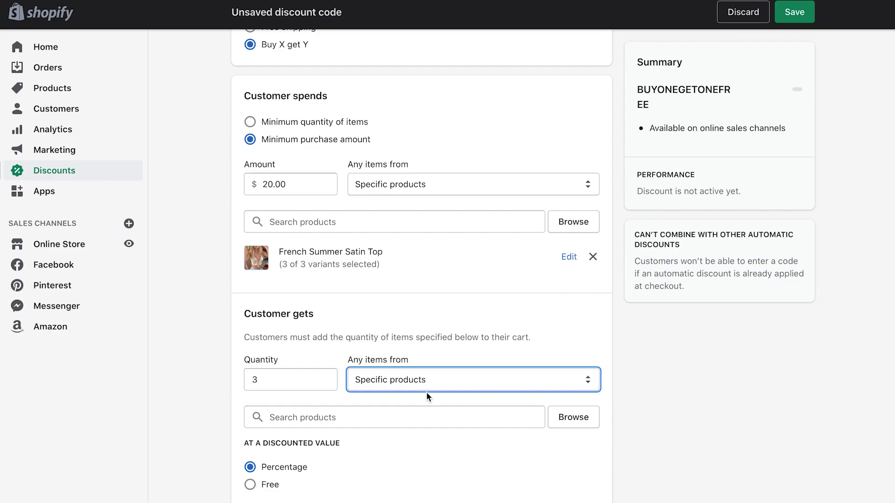
pyautogui.click(397, 423)
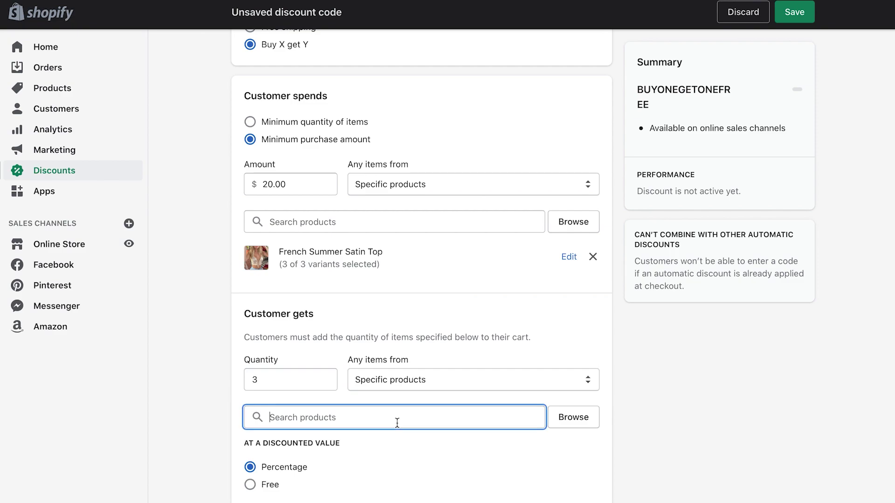
# Choose French Summer Satin Top, all 3 variants, as the Customer gets product
pyautogui.click(576, 418)
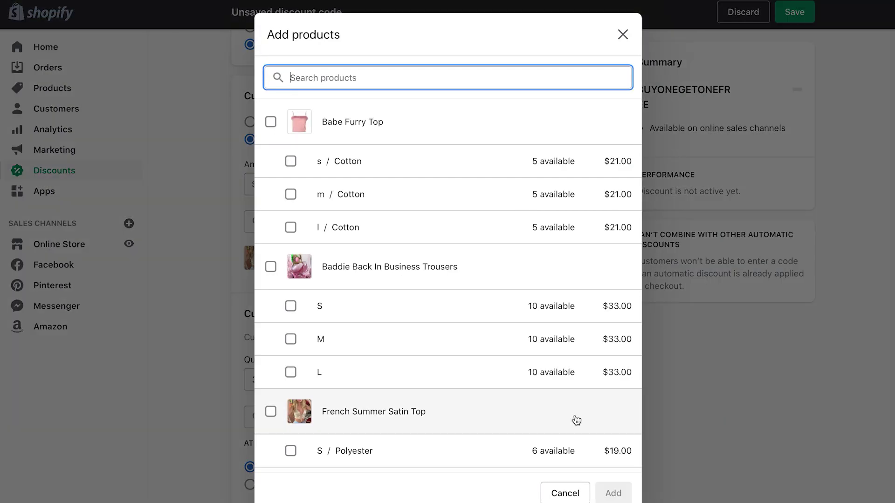
pyautogui.scroll(-2, 448, 413)
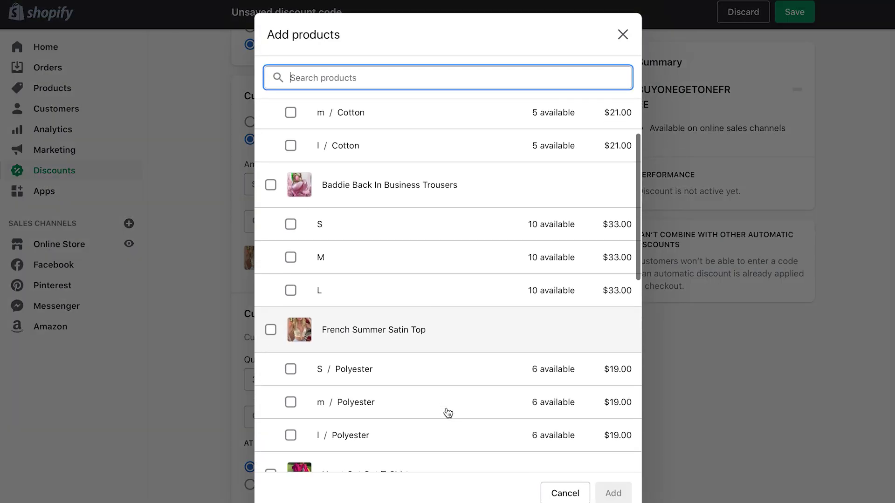
pyautogui.scroll(-1, 448, 413)
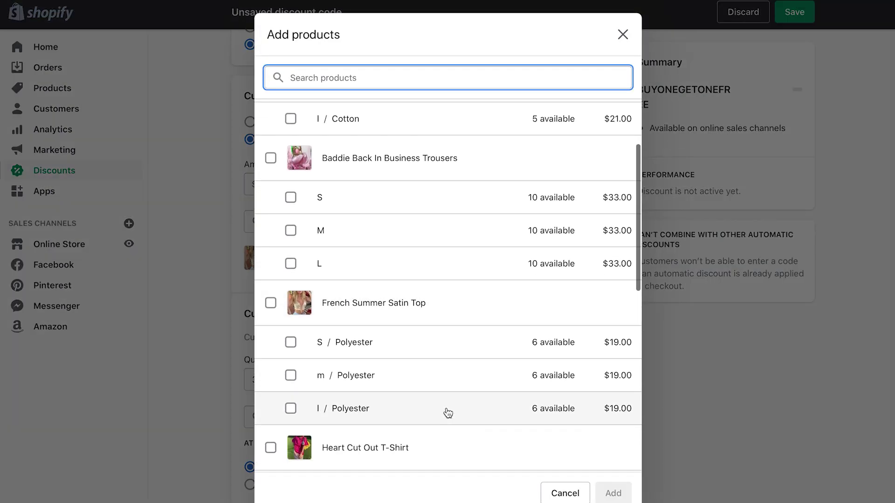
pyautogui.click(271, 307)
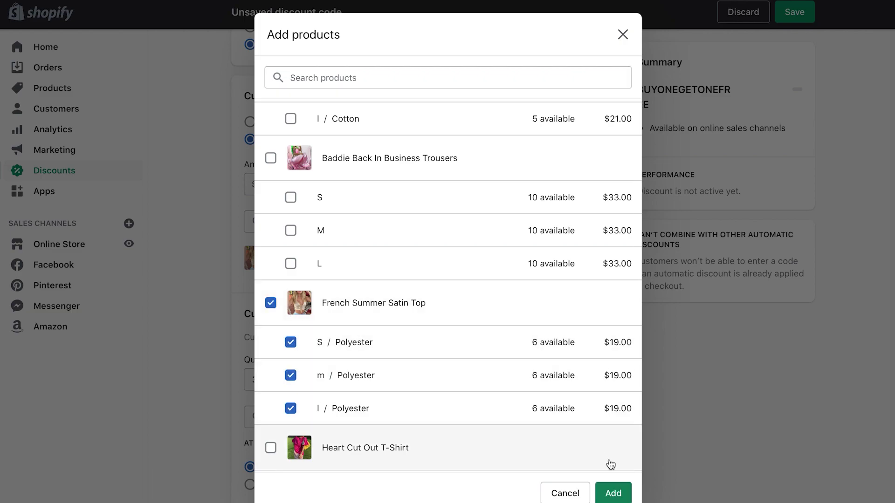
pyautogui.click(615, 495)
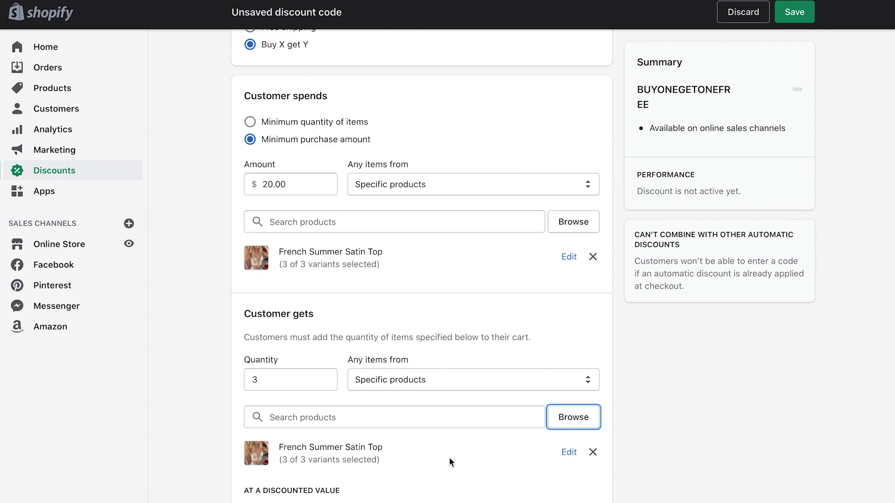
# Make the 3 received items Free rather than a percentage discount
pyautogui.scroll(-3, 448, 457)
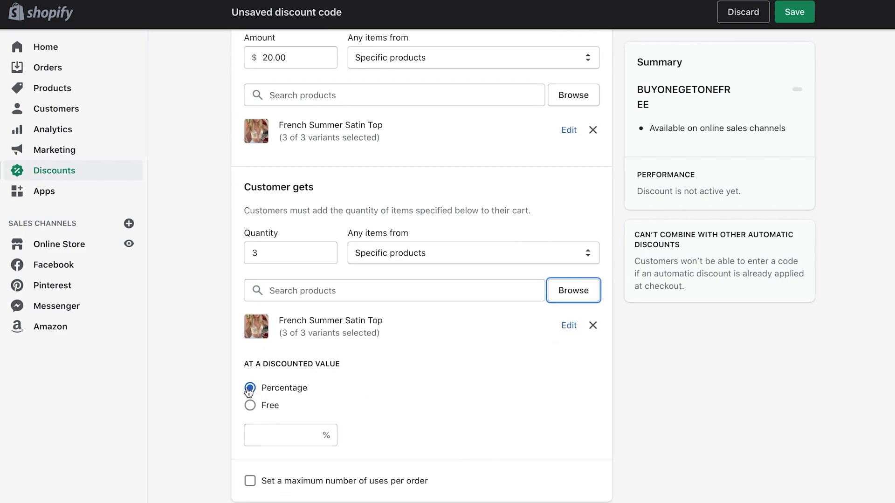
pyautogui.click(285, 433)
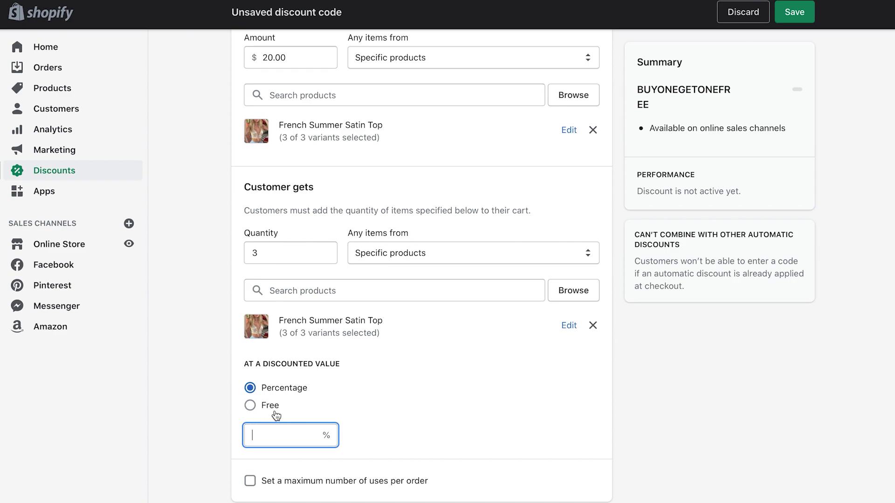
pyautogui.click(250, 405)
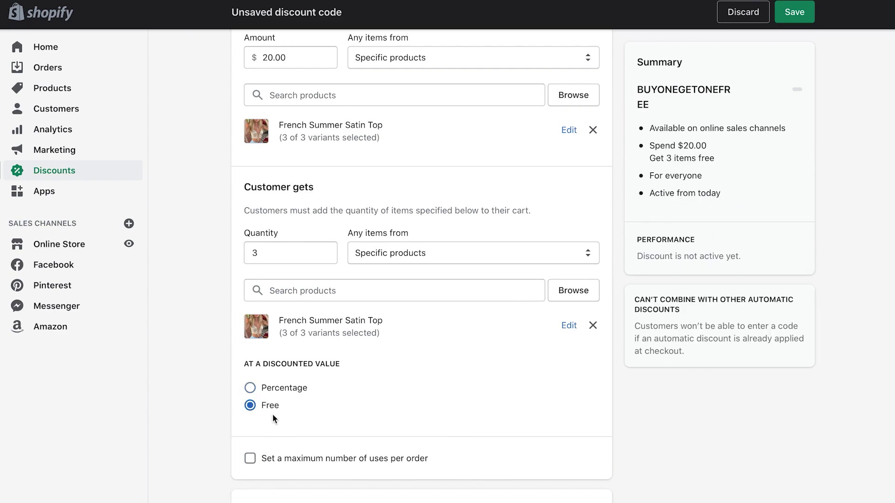
pyautogui.scroll(-2, 301, 418)
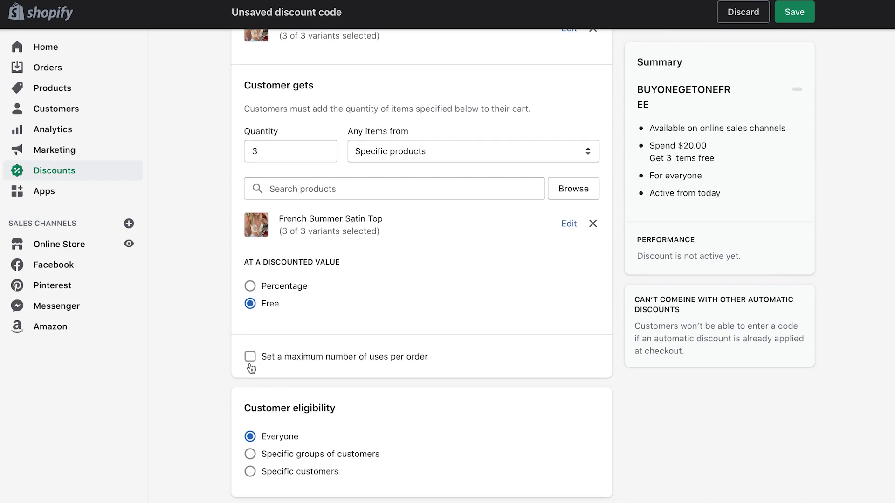
# Cap the discount at a maximum of 20 uses per order
pyautogui.click(250, 358)
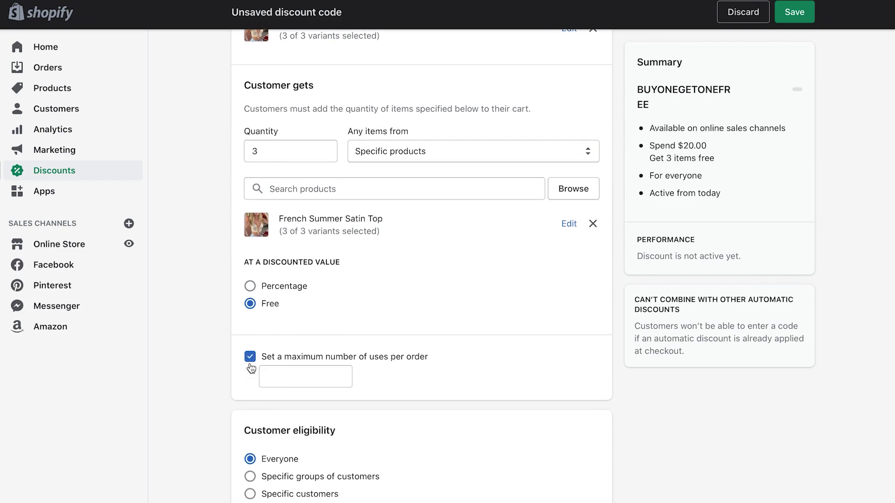
pyautogui.click(286, 376)
pyautogui.write('20')
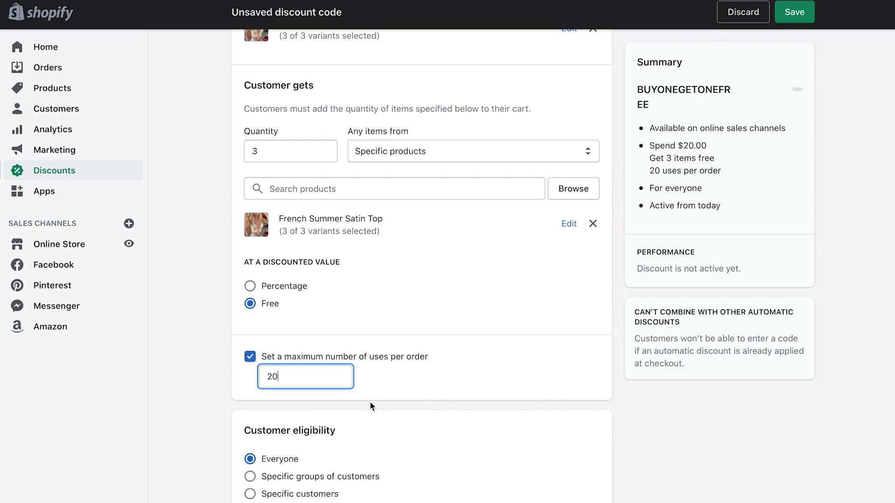
pyautogui.scroll(-3, 371, 404)
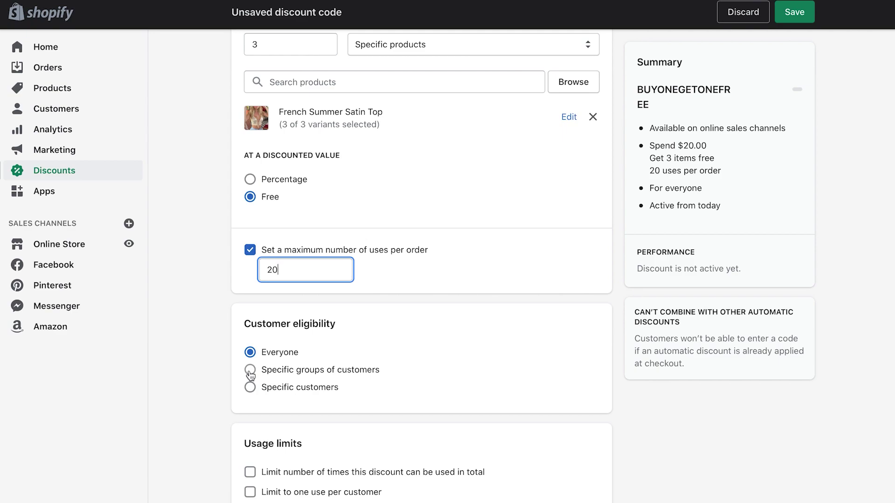
# Try specific customer groups, then add and remove a searched customer, leaving eligibility at Everyone
pyautogui.click(250, 370)
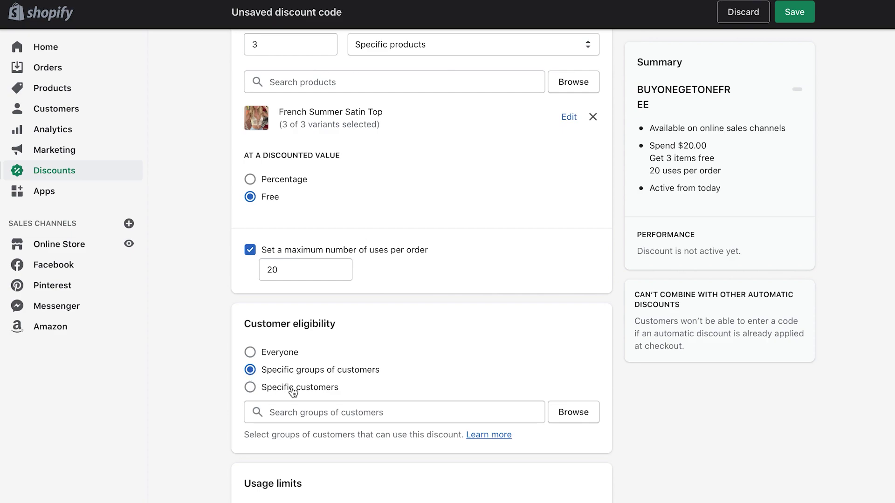
pyautogui.click(344, 417)
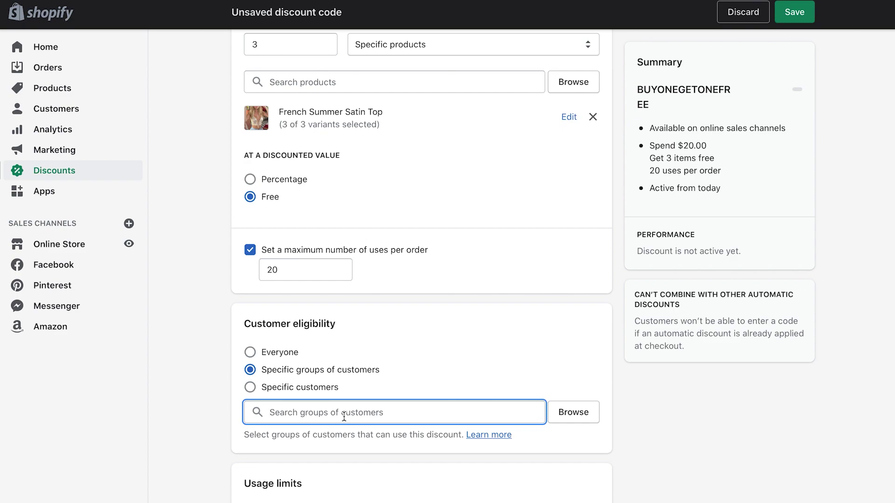
pyautogui.click(250, 388)
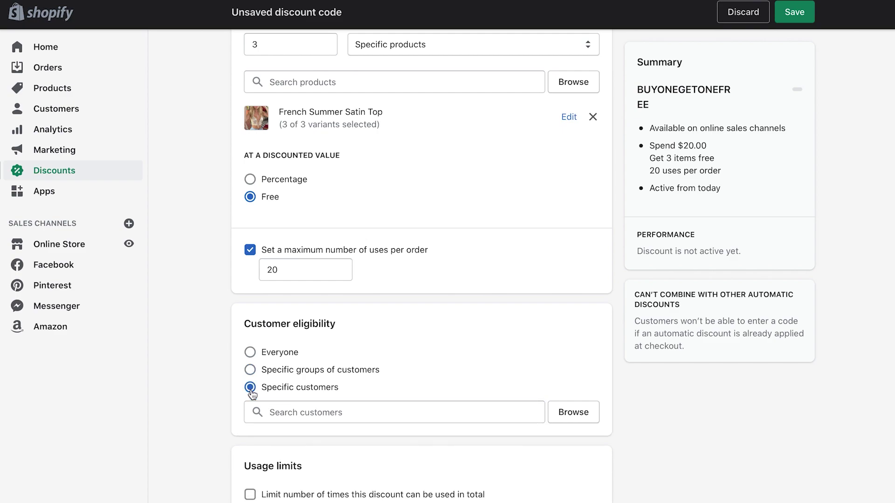
pyautogui.click(335, 413)
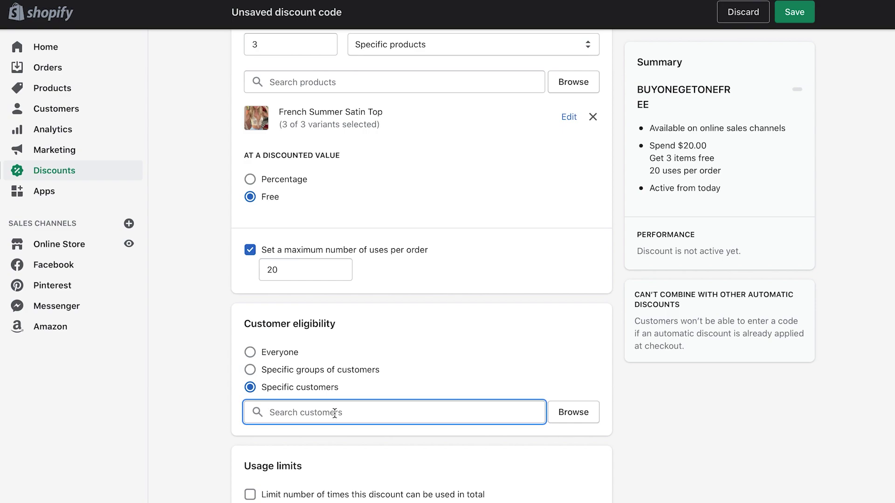
pyautogui.write('saurabh')
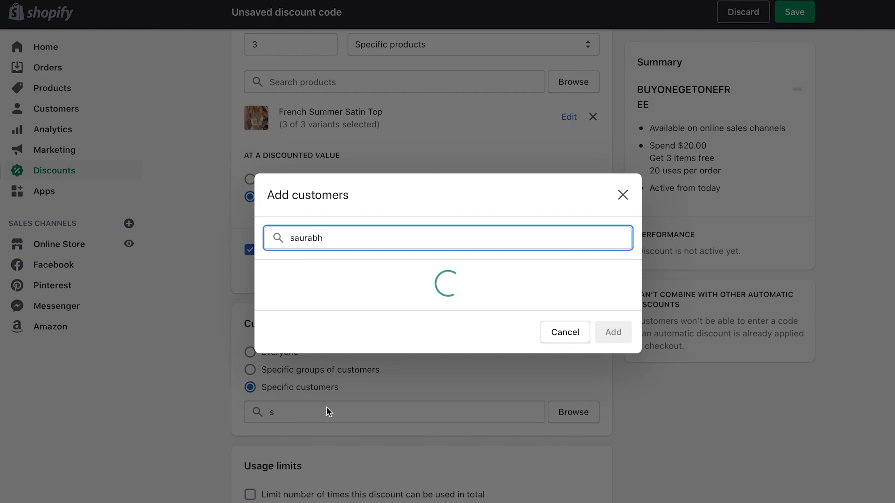
pyautogui.click(270, 285)
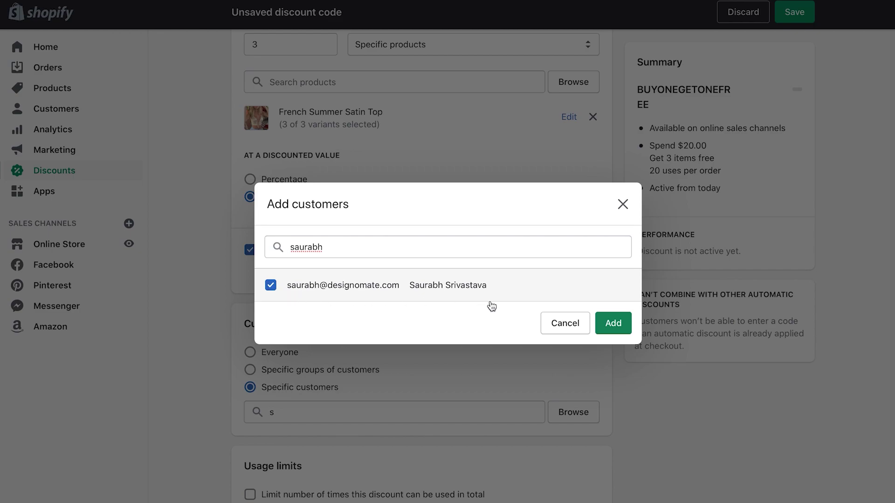
pyautogui.click(614, 324)
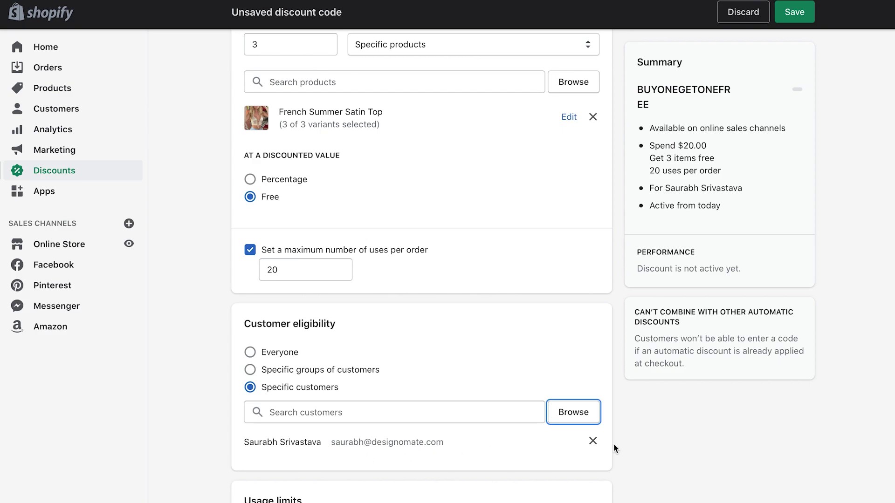
pyautogui.click(593, 442)
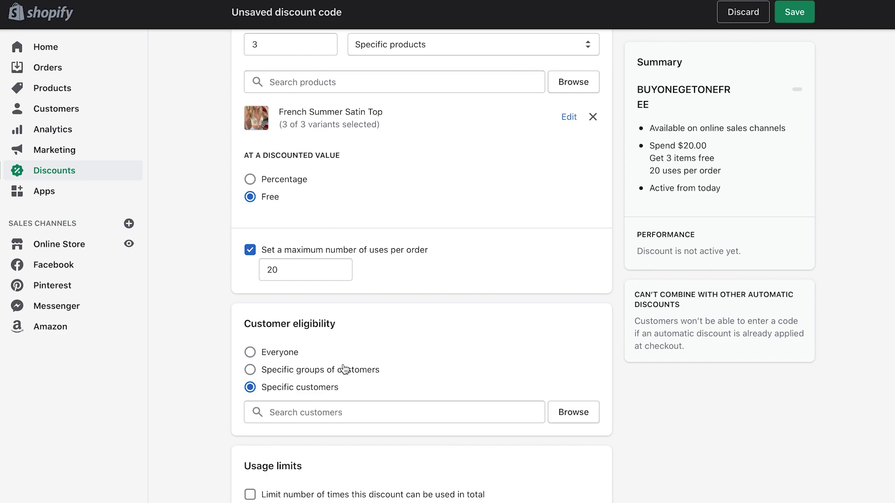
pyautogui.click(247, 353)
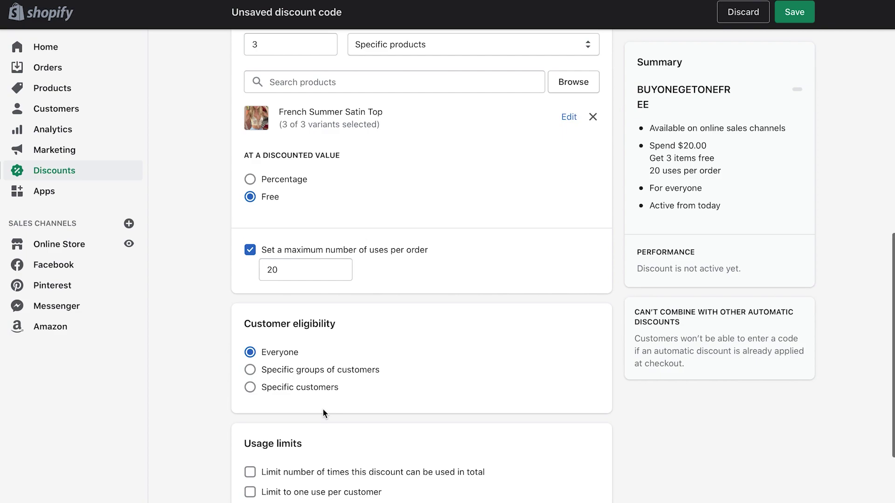
# Cap total discount uses at 200, leaving the one-use-per-customer limit unchecked
pyautogui.scroll(-3, 323, 412)
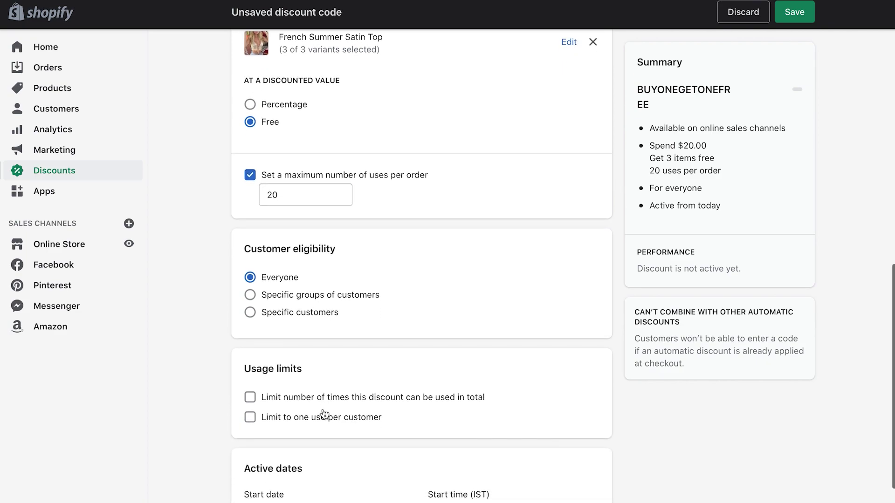
pyautogui.scroll(-1, 324, 414)
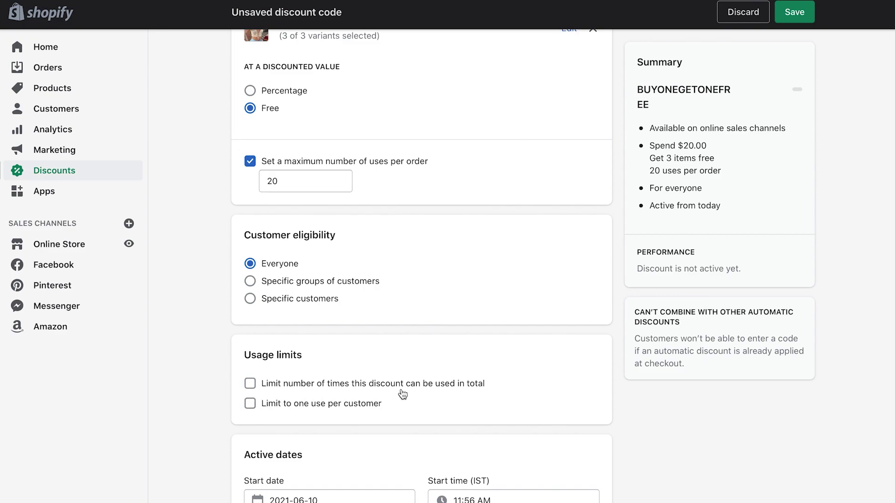
pyautogui.click(250, 390)
pyautogui.click(305, 407)
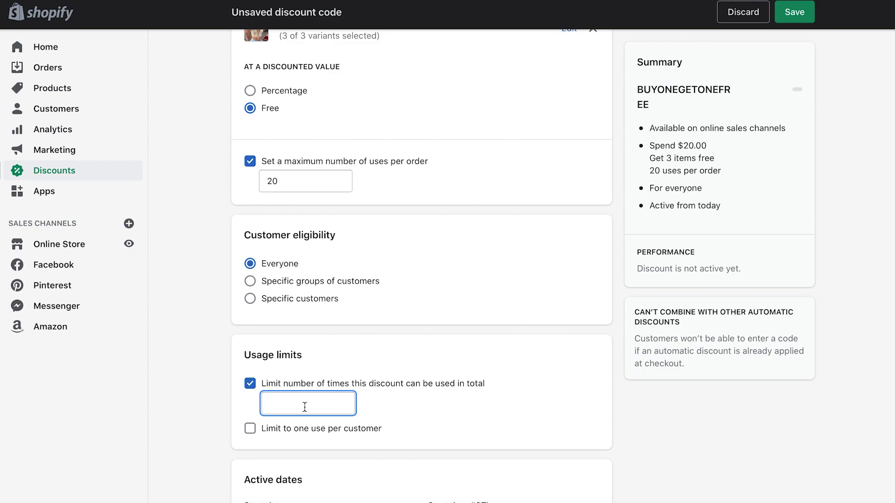
pyautogui.write('20')
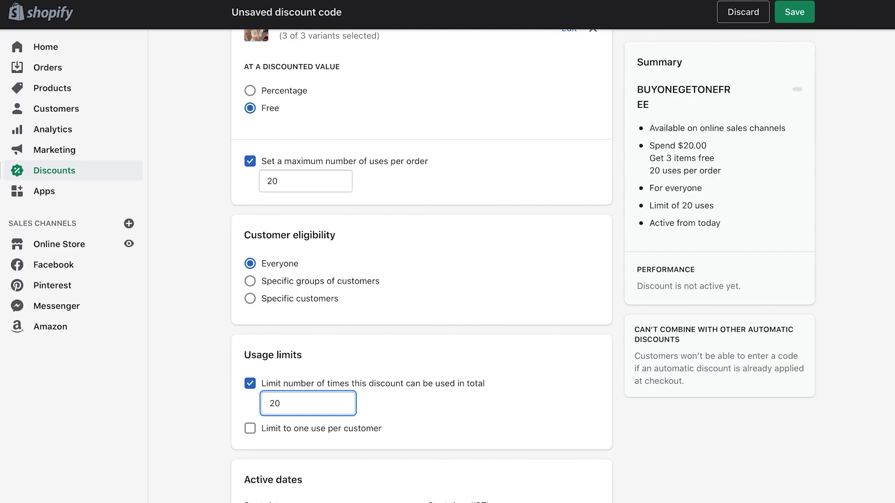
pyautogui.write('0')
pyautogui.click(250, 434)
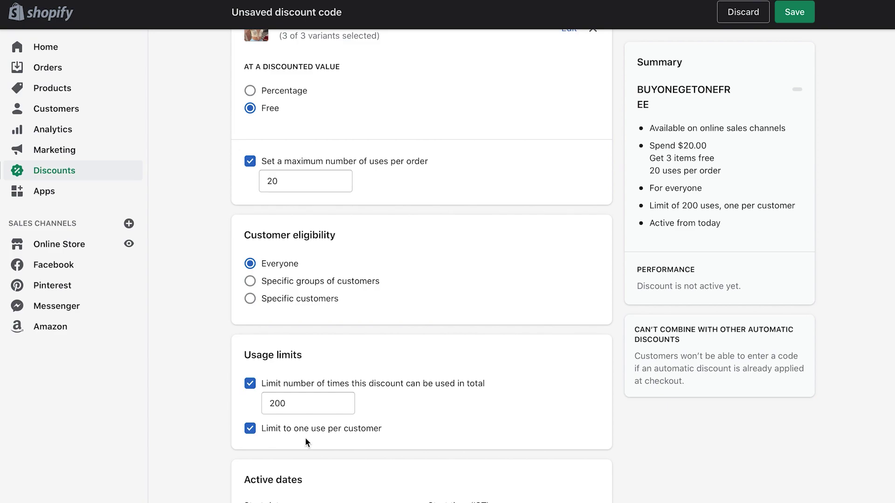
pyautogui.click(251, 433)
pyautogui.scroll(-2, 321, 440)
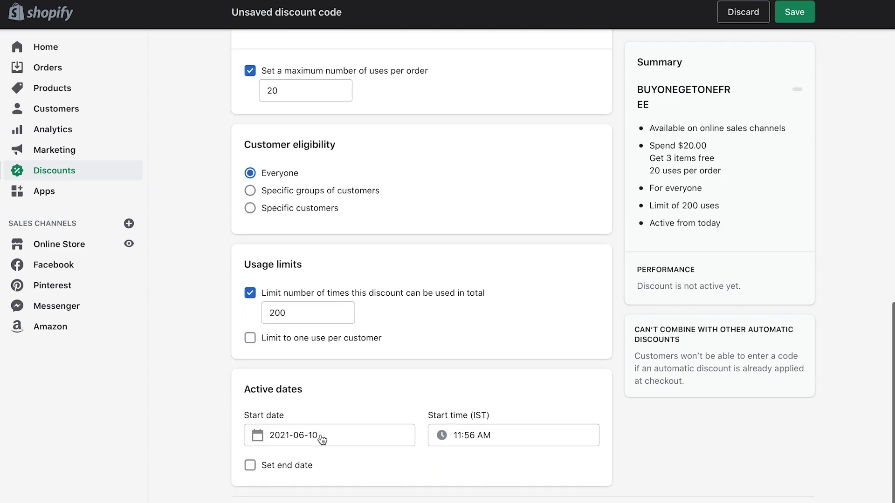
# Keep the start date at June 10, 2021 and add an end date of June 15, 2021
pyautogui.scroll(-1, 323, 436)
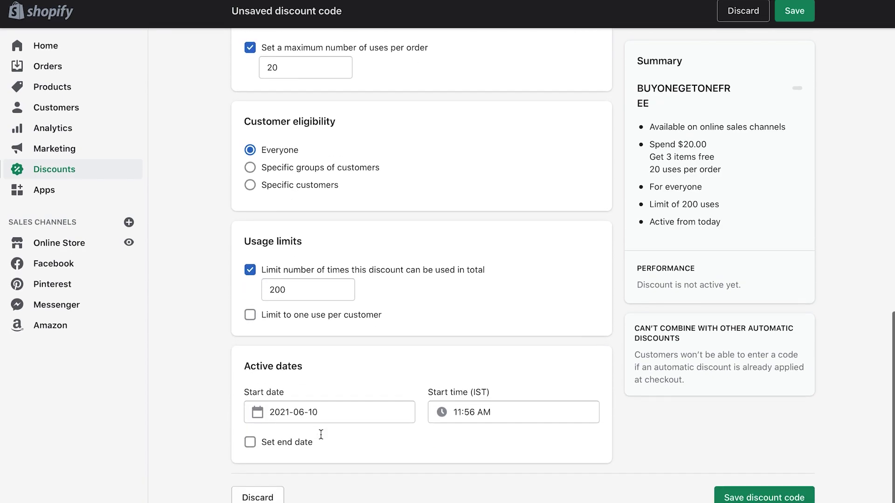
pyautogui.click(292, 416)
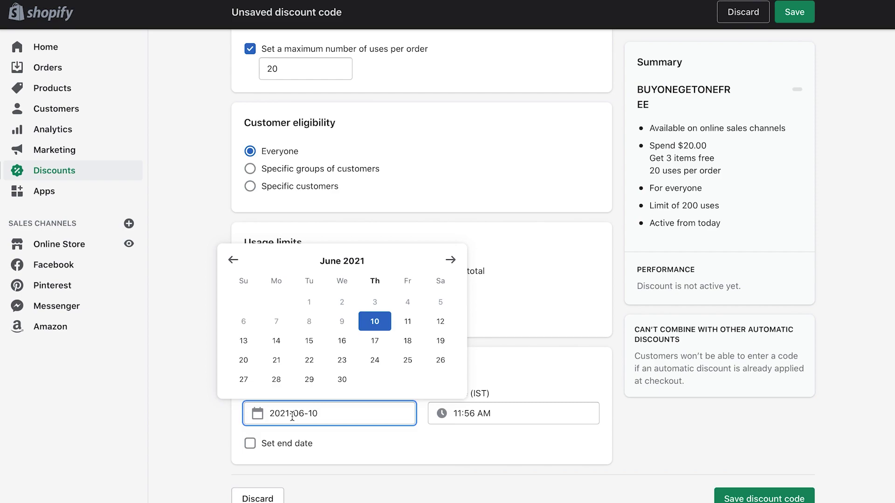
pyautogui.click(376, 323)
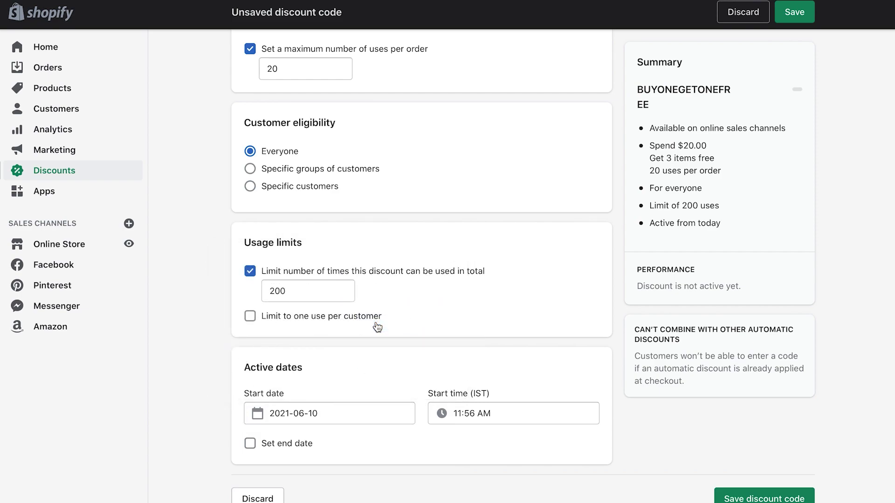
pyautogui.click(315, 408)
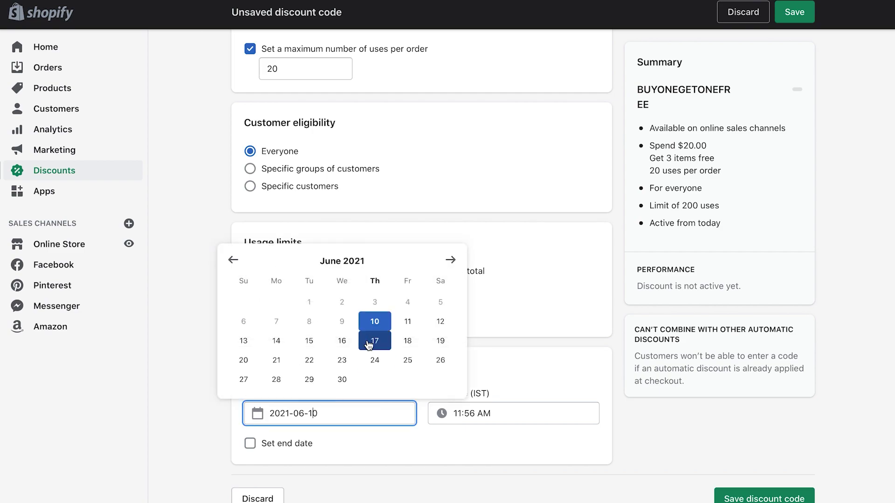
pyautogui.click(375, 322)
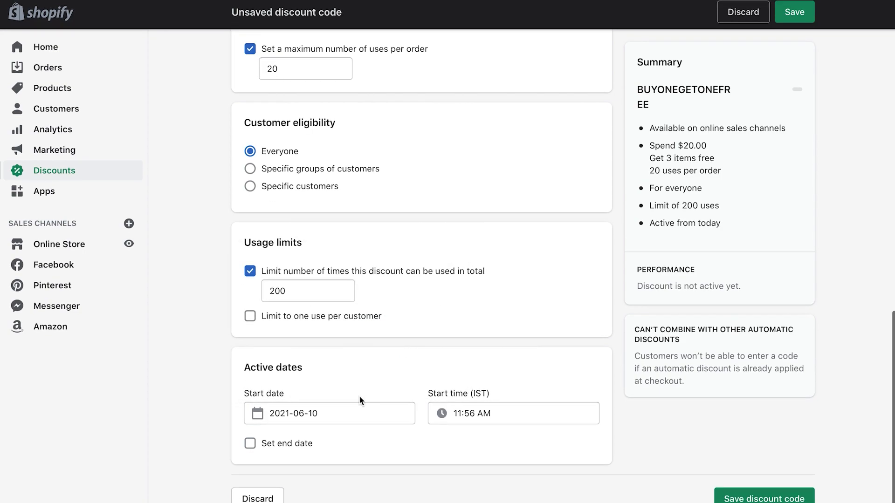
pyautogui.click(249, 445)
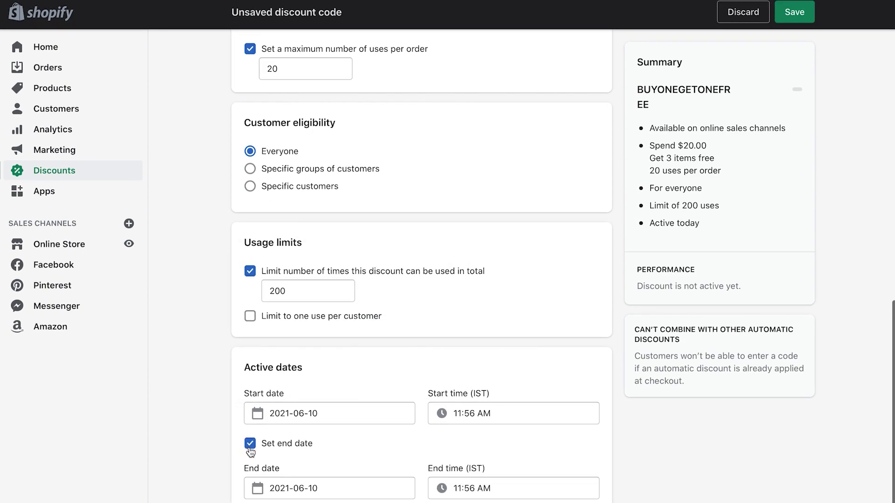
pyautogui.click(308, 482)
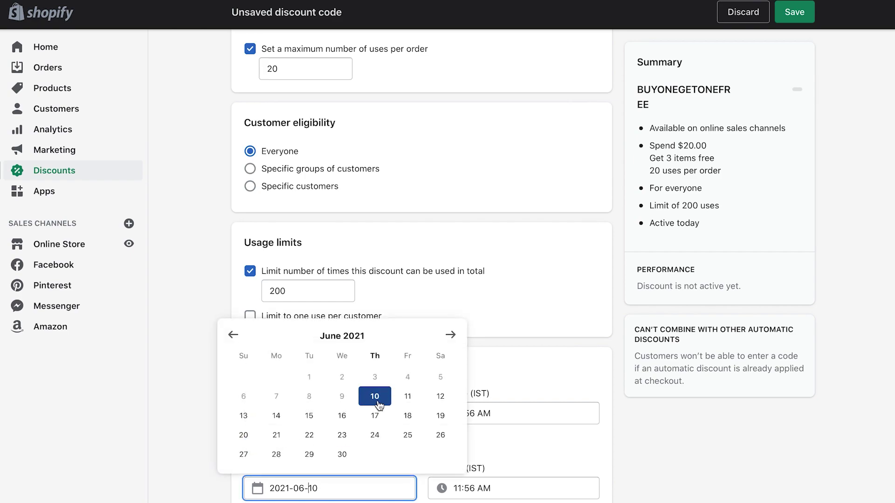
pyautogui.click(309, 416)
pyautogui.scroll(-1, 404, 441)
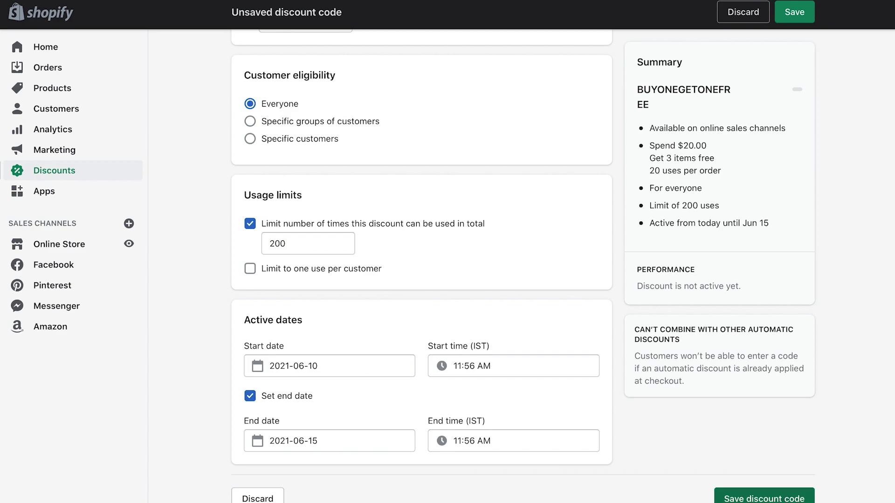
# Save the BUYONEGETONEFREE discount code
pyautogui.click(765, 498)
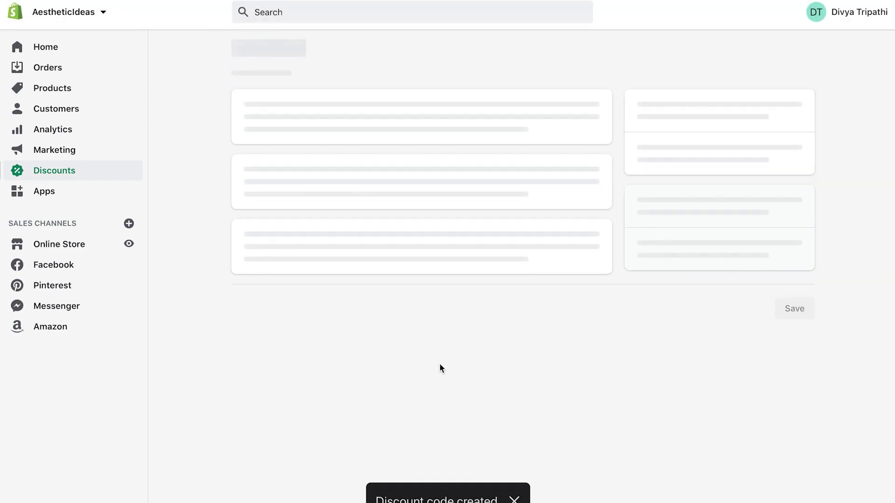